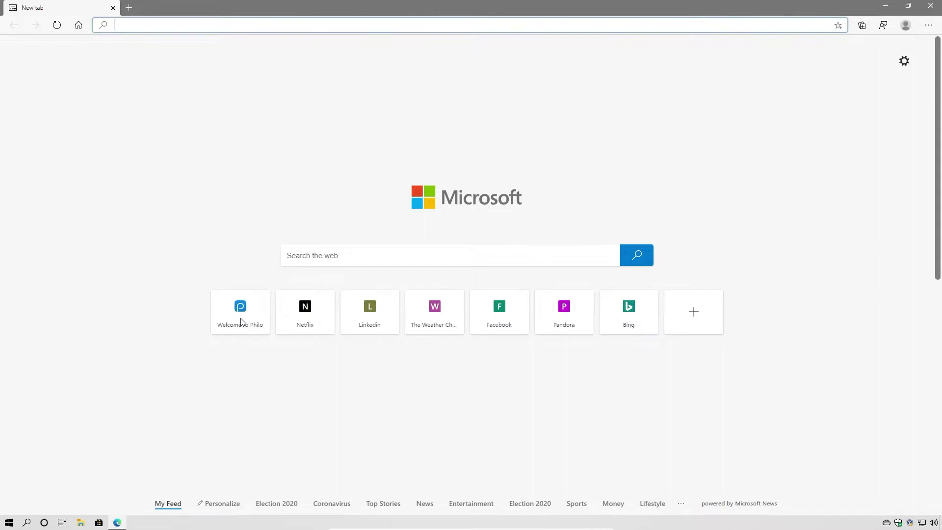
# - Search Bing for the Windows 10 media creation tool and save MediaCreationTool2004.exe from Microsoft's page
pyautogui.write('windows 10 m')
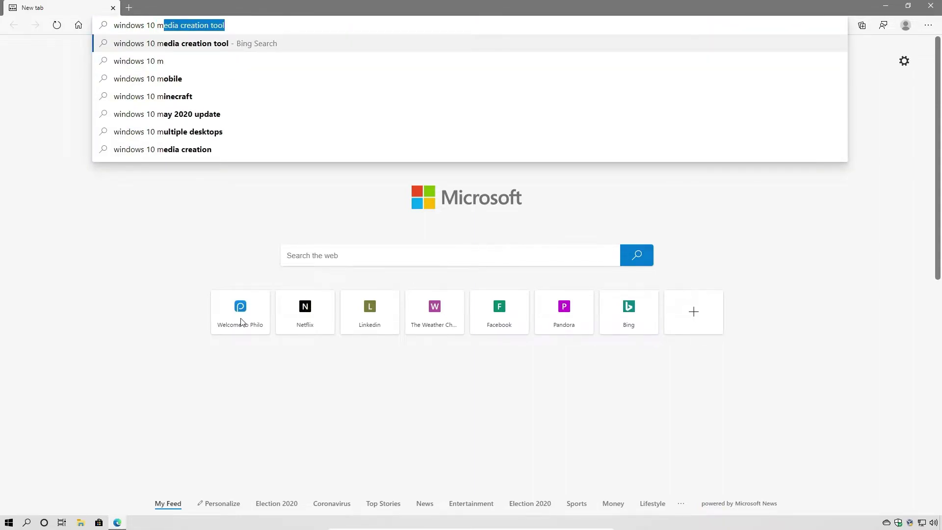
pyautogui.press('Return')
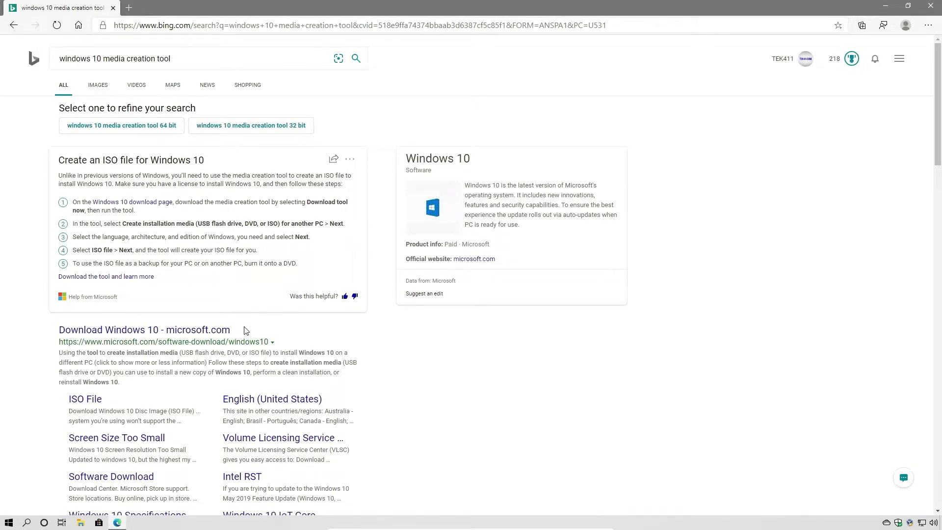
pyautogui.click(113, 331)
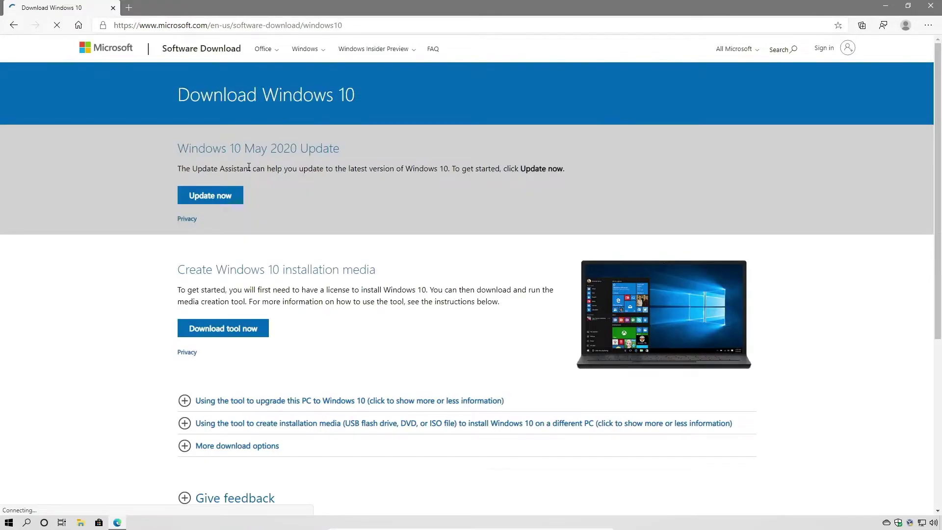
pyautogui.click(229, 332)
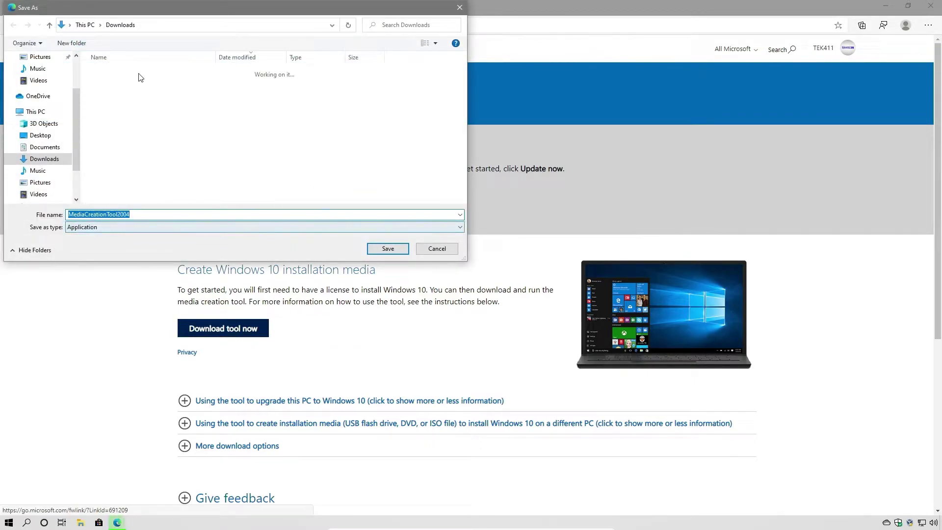
pyautogui.click(388, 249)
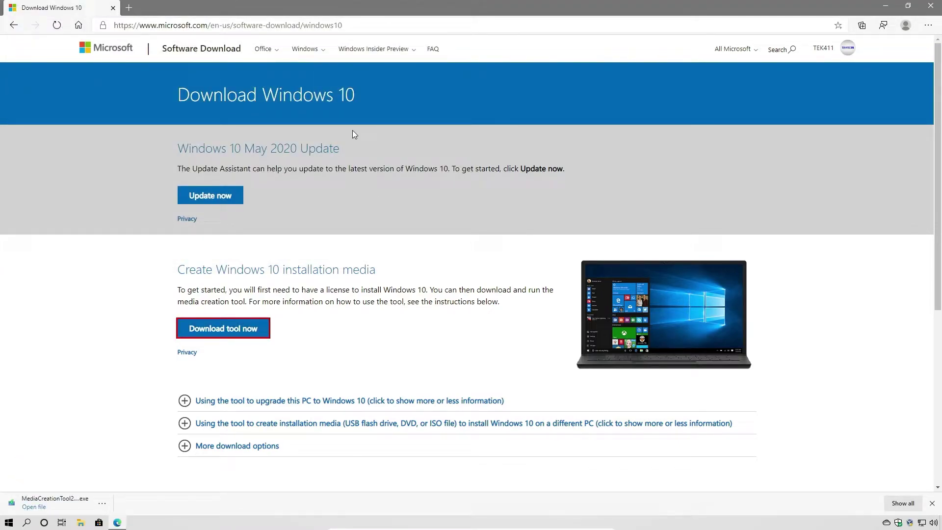
# - Run MediaCreationTool2004.exe, approve UAC, accept the license, and choose Create installation media for another PC
pyautogui.click(74, 502)
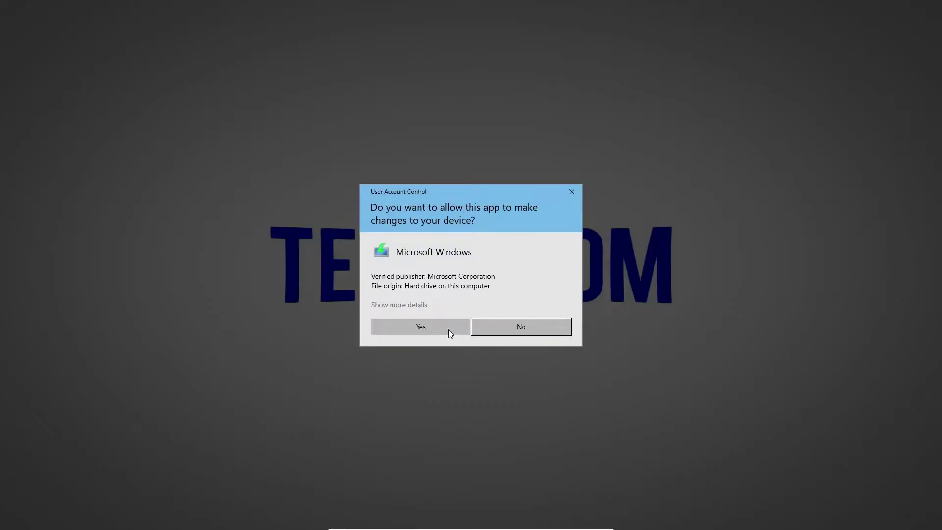
pyautogui.click(438, 329)
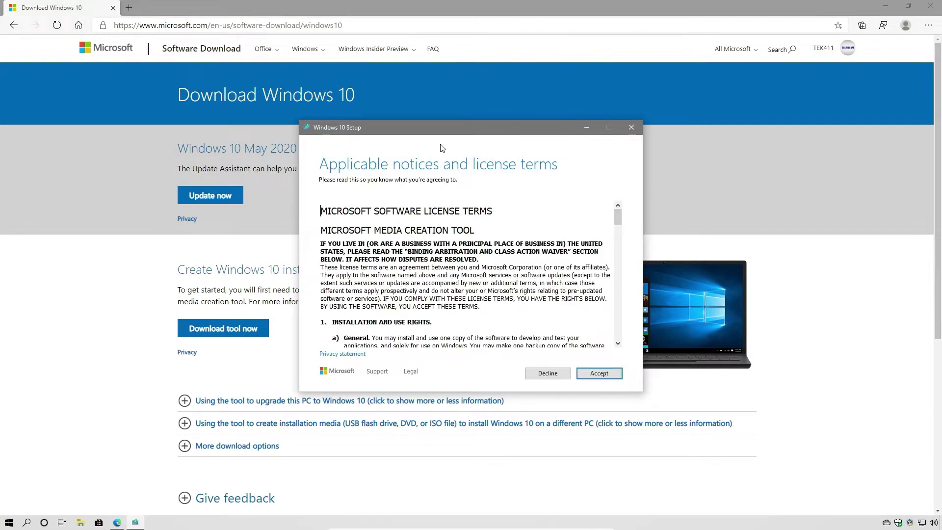
pyautogui.click(602, 371)
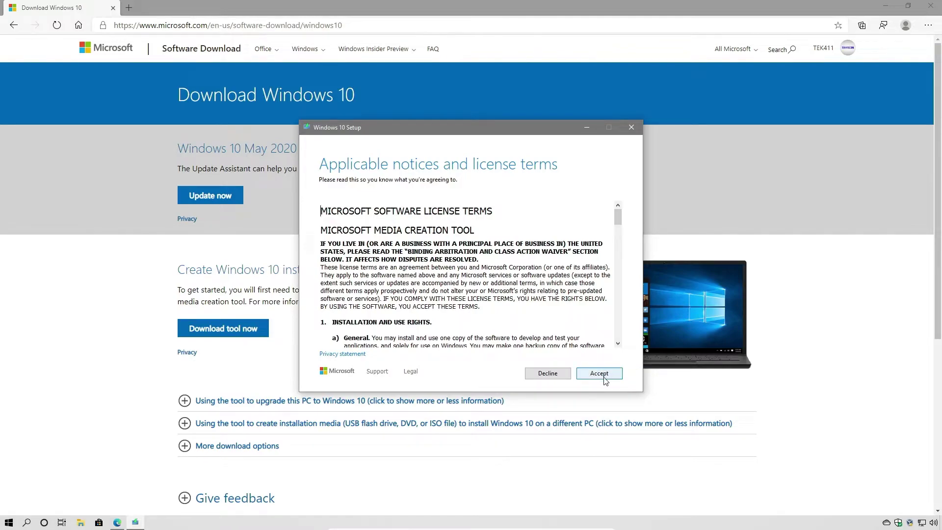
pyautogui.click(606, 378)
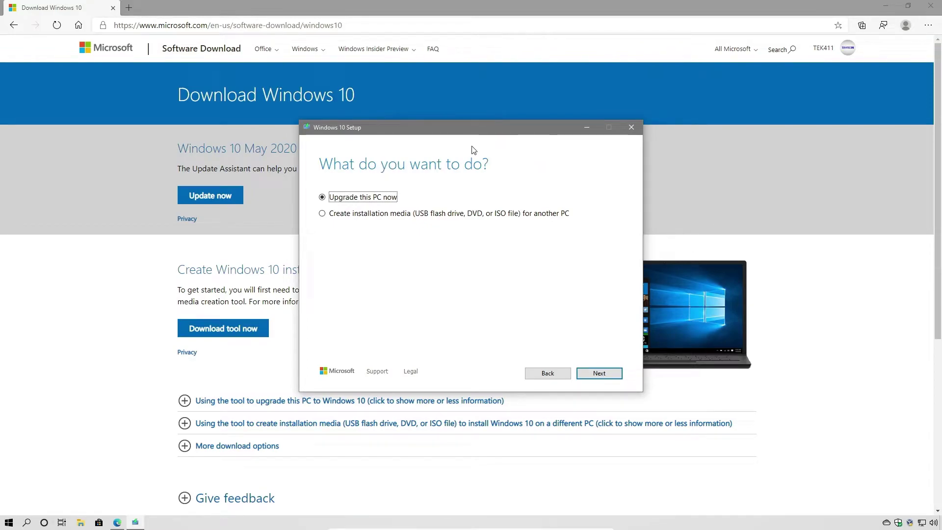
pyautogui.click(352, 217)
pyautogui.click(601, 374)
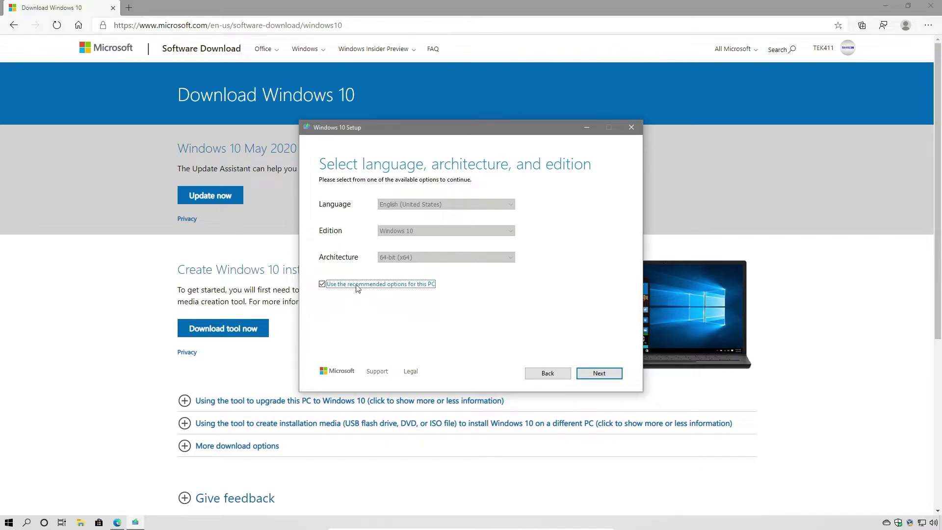
# - Keep the recommended 64-bit (x64) options and choose ISO file as the media type
pyautogui.click(339, 285)
pyautogui.click(440, 260)
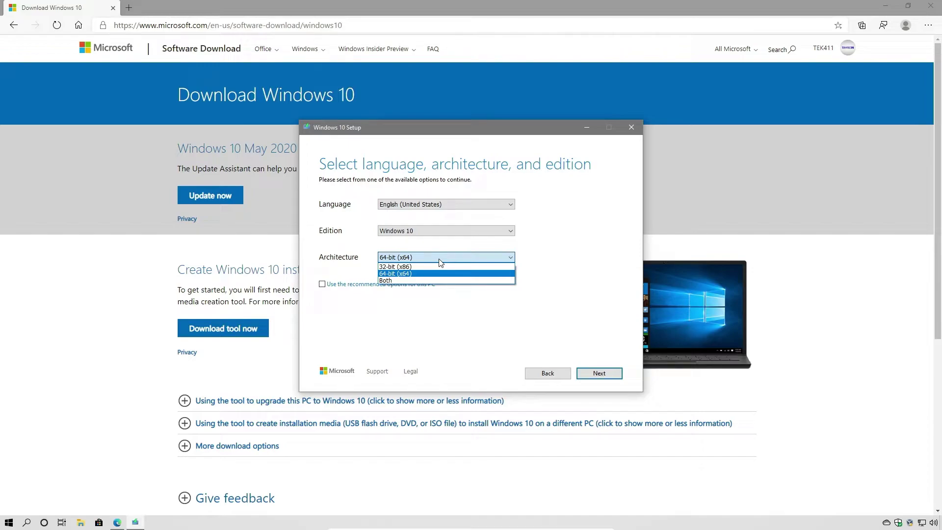
pyautogui.click(412, 273)
pyautogui.click(395, 285)
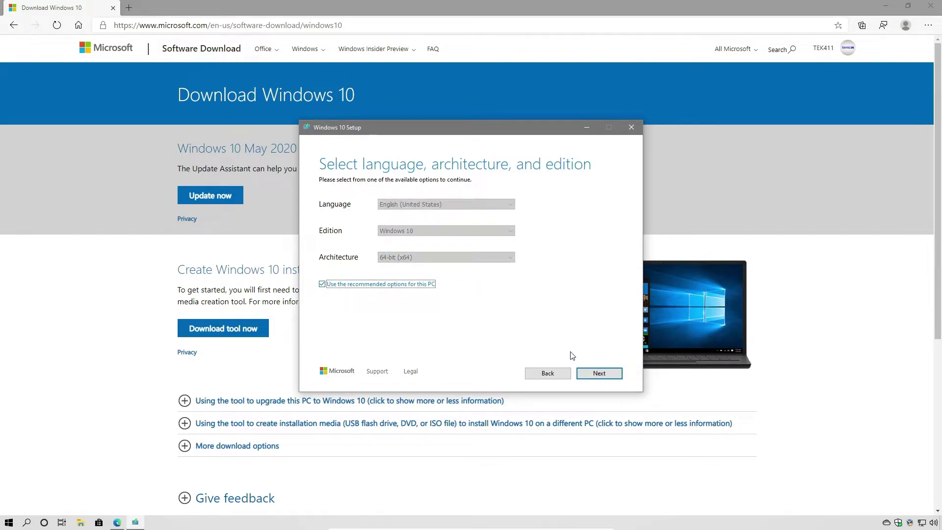
pyautogui.click(599, 373)
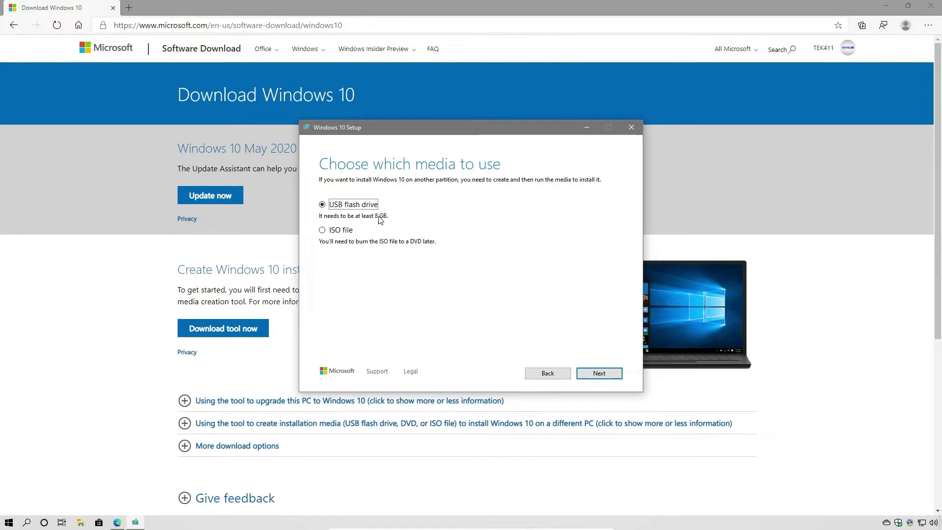
pyautogui.click(323, 230)
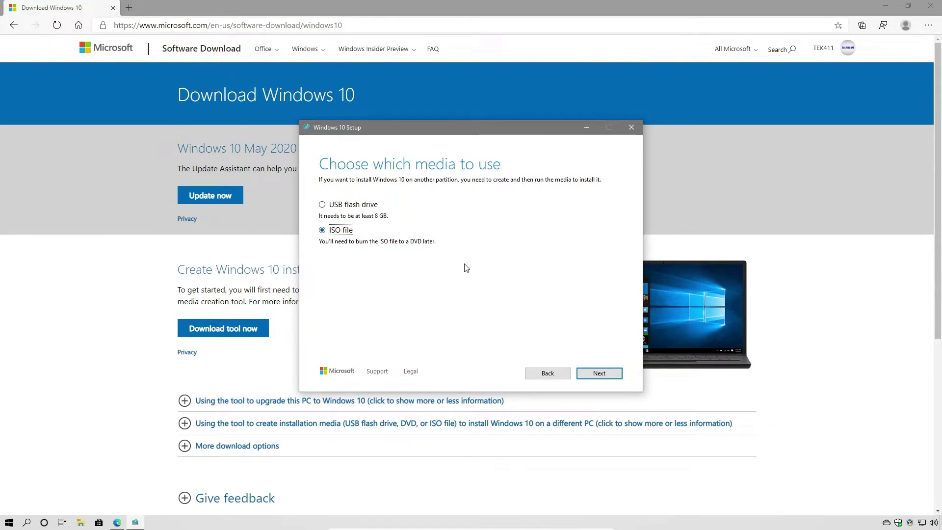
pyautogui.click(607, 381)
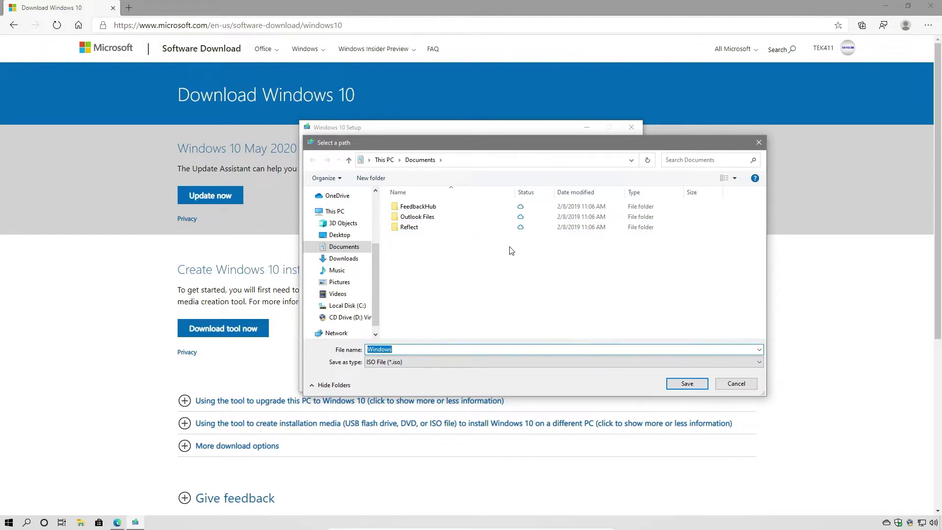
# - Create a new folder 'tech' on C: and save the Windows ISO into it
pyautogui.click(352, 306)
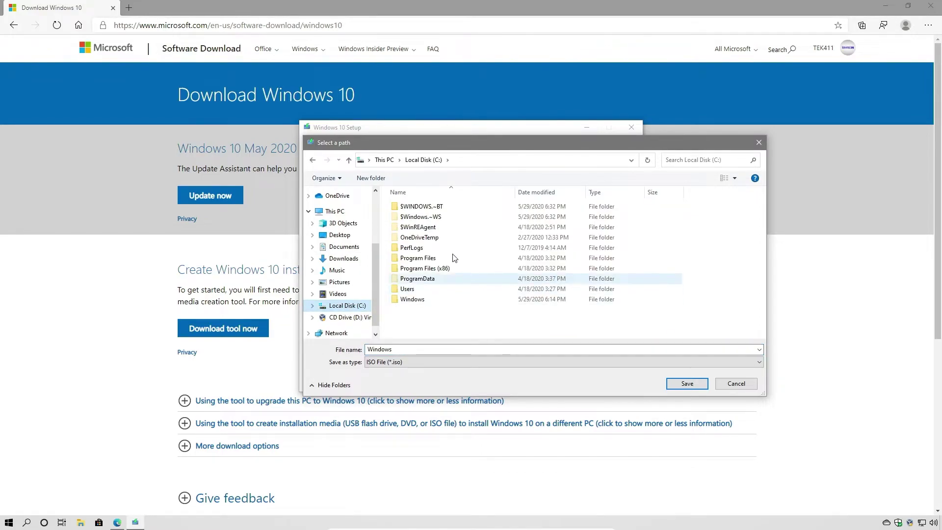
pyautogui.click(372, 179)
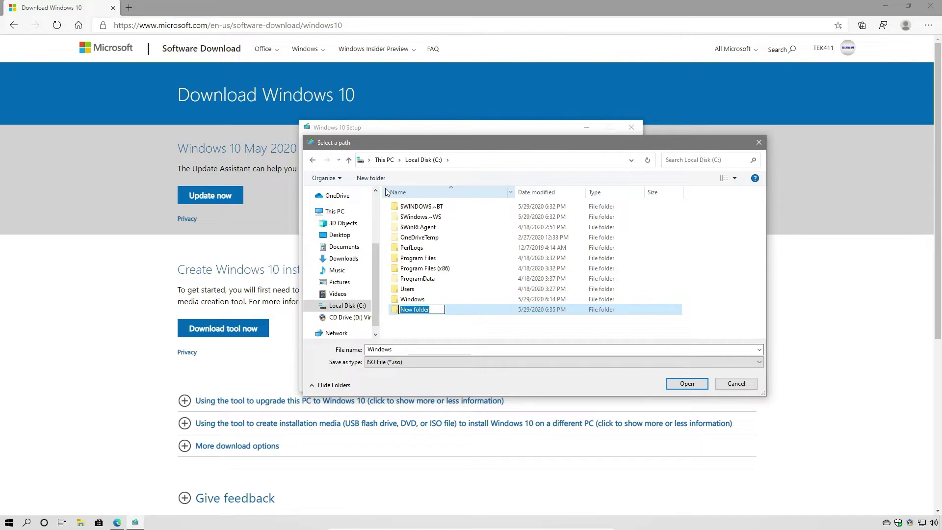
pyautogui.write('tech')
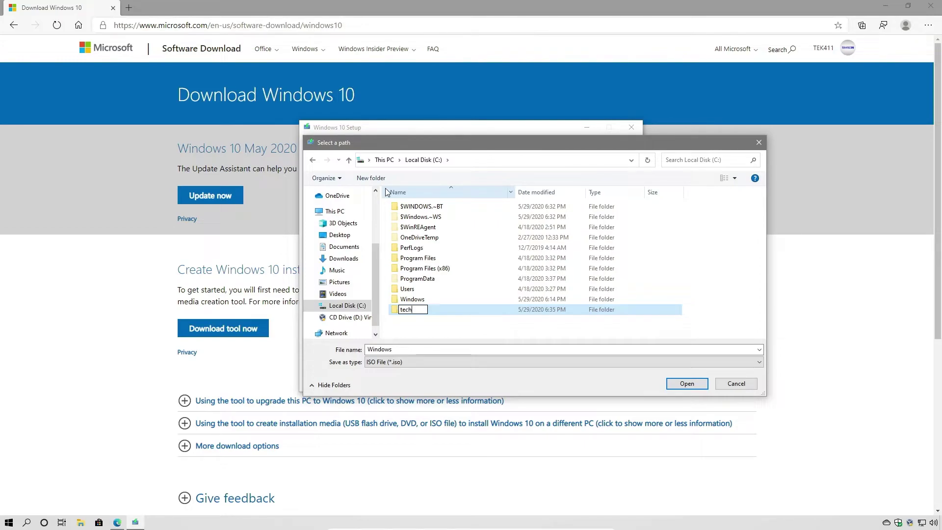
pyautogui.press('Return')
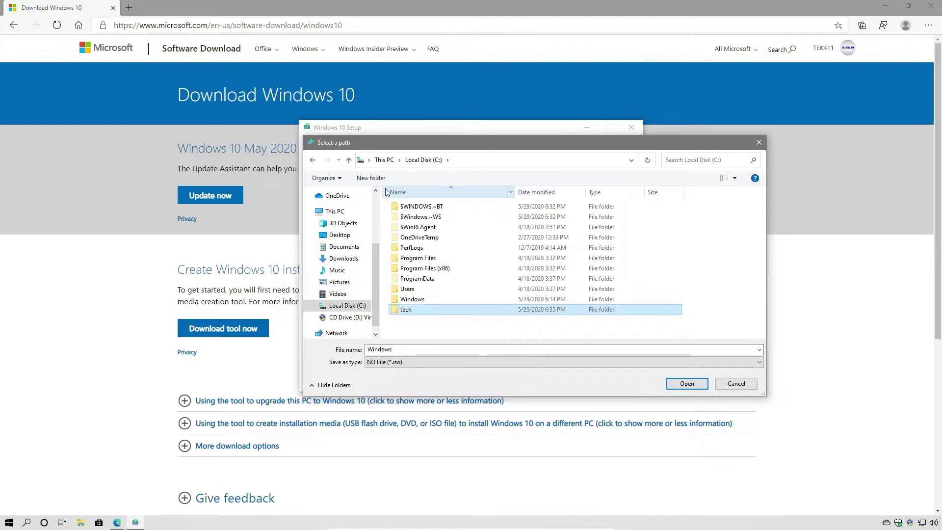
pyautogui.press('Return')
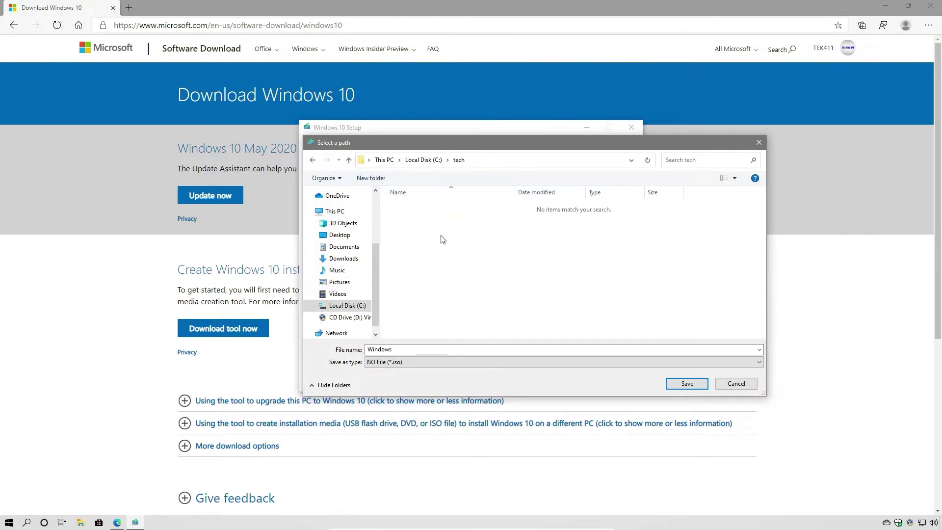
pyautogui.click(399, 350)
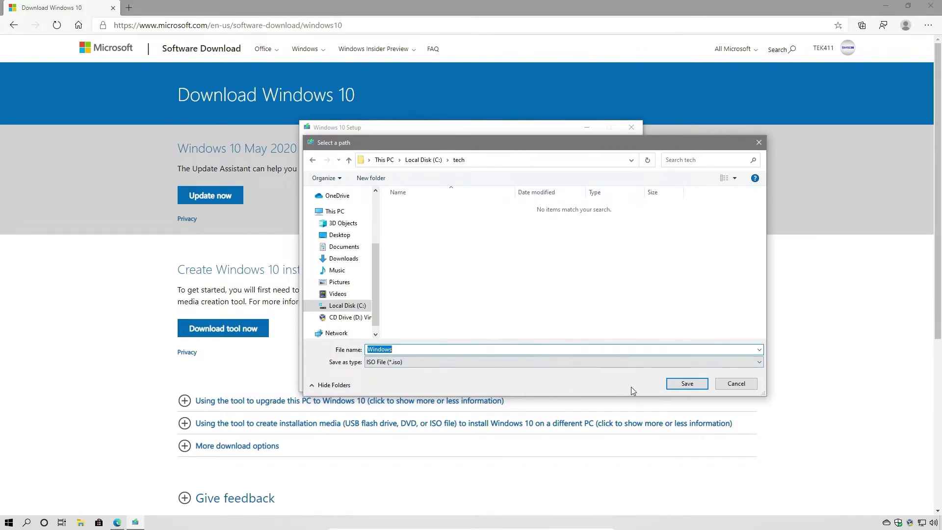
pyautogui.click(685, 386)
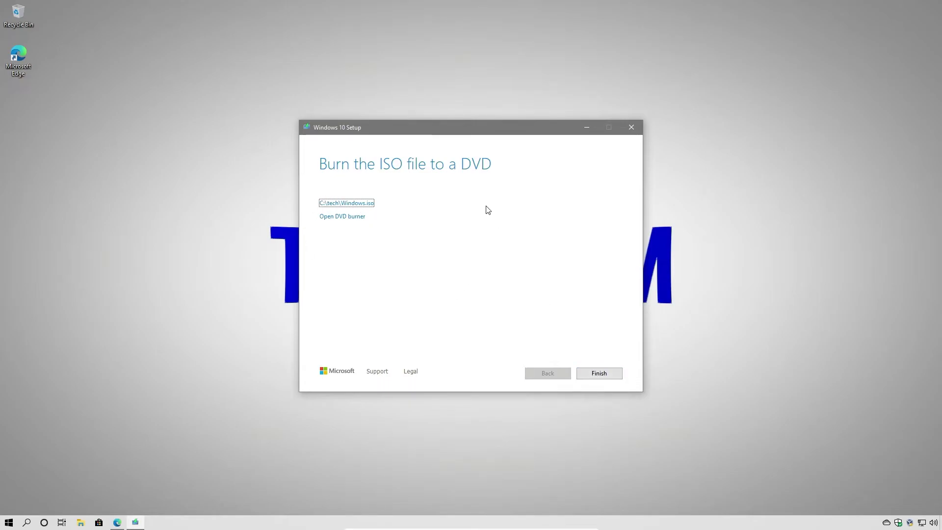
# - Close the tool with Finish once Windows.iso is built in C:\tech
pyautogui.click(599, 374)
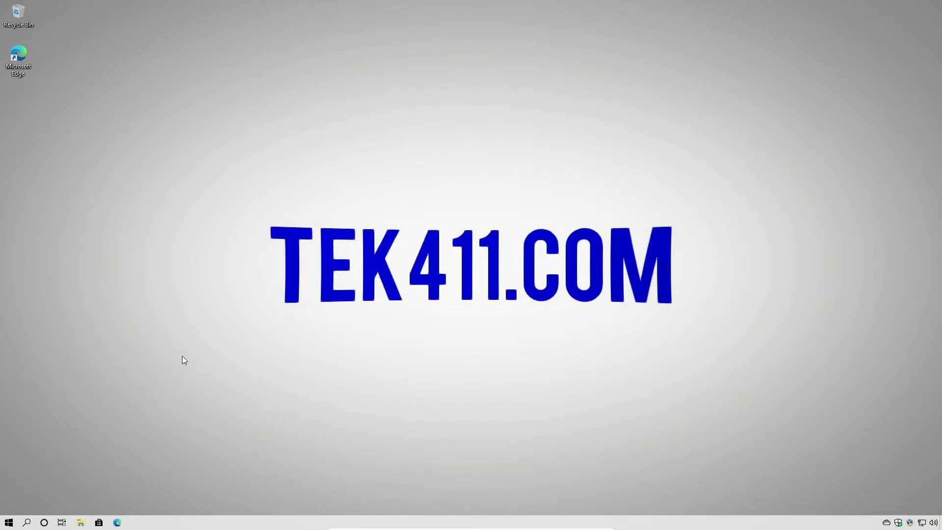
# - Mount the Windows ISO from C:\tech as DVD Drive (E:) and launch its setup
pyautogui.click(81, 524)
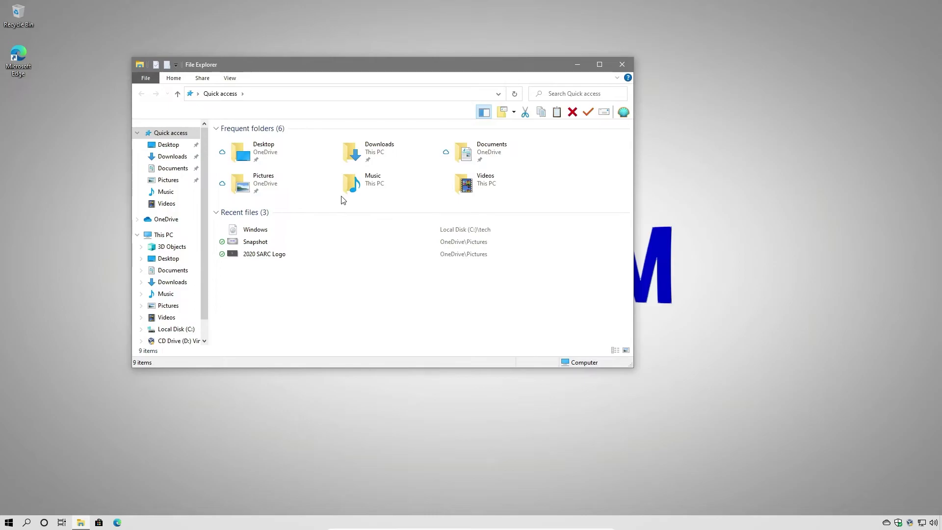
pyautogui.click(177, 334)
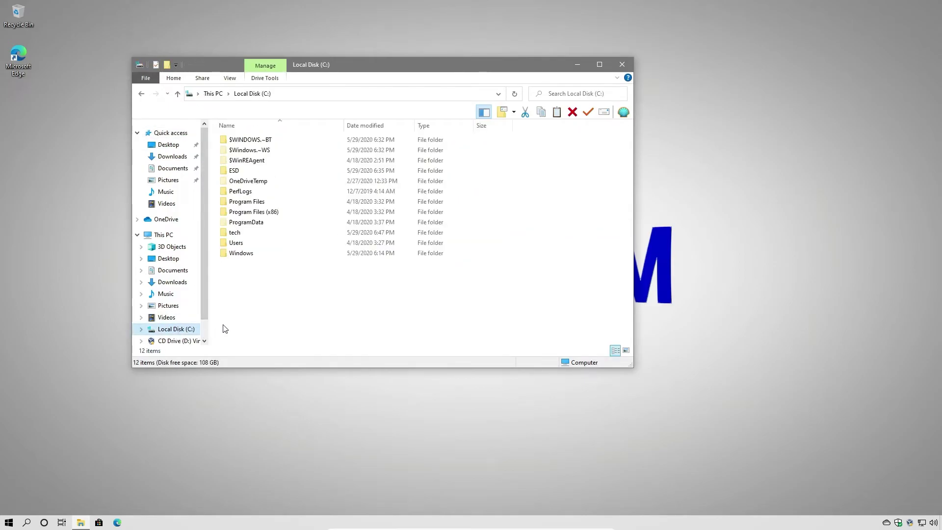
pyautogui.doubleClick(242, 238)
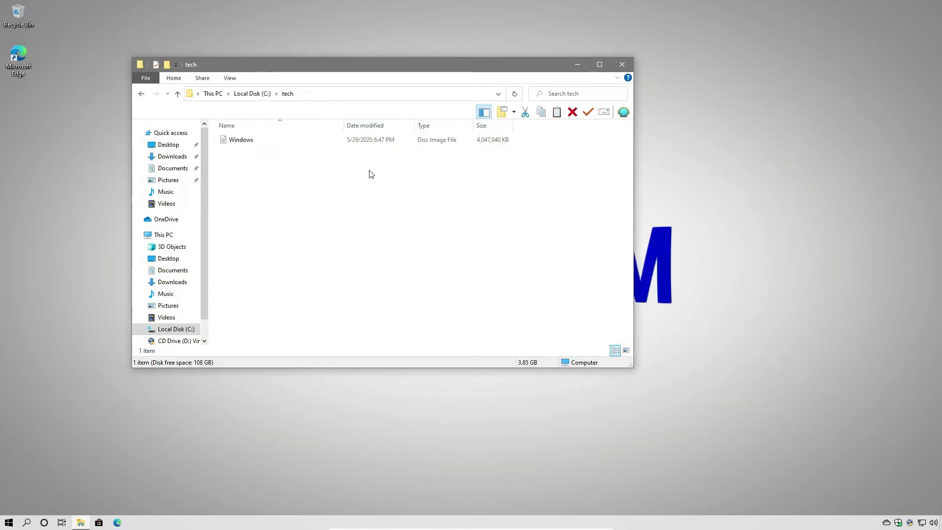
pyautogui.doubleClick(240, 141)
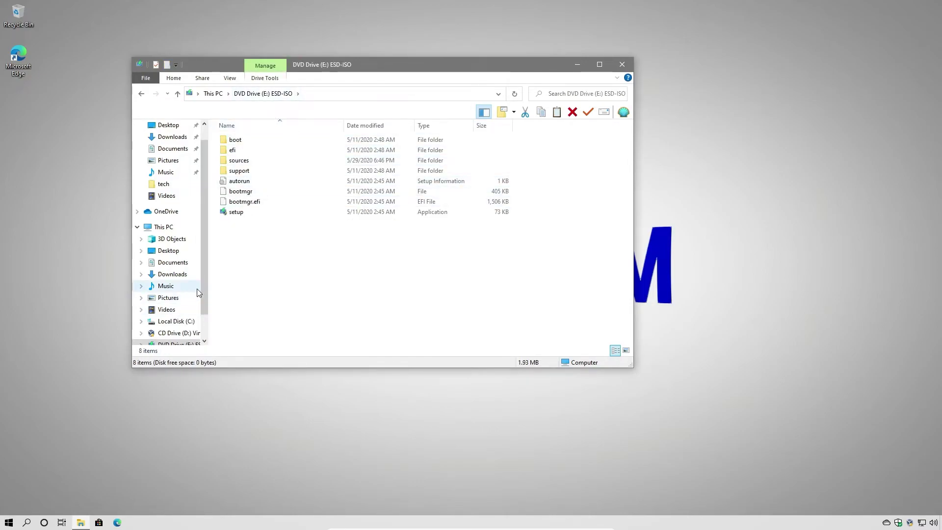
pyautogui.scroll(-1, 172, 314)
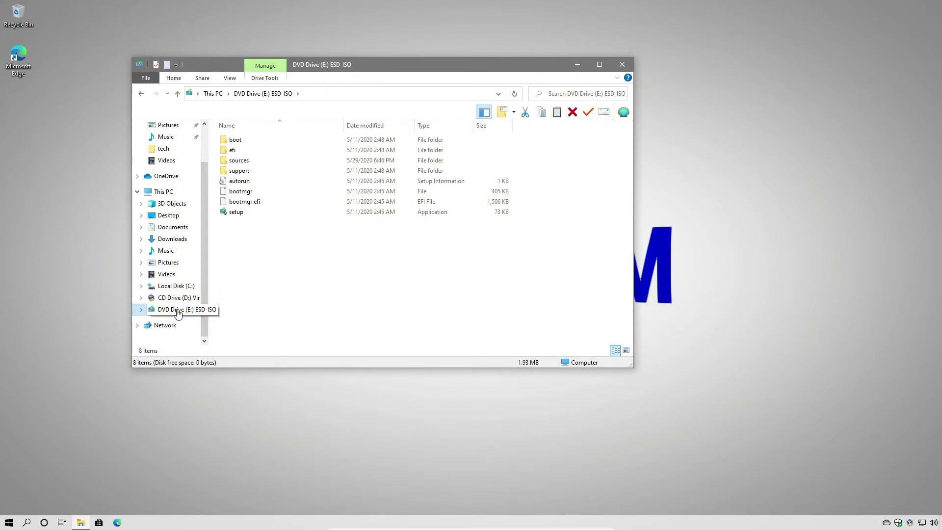
pyautogui.doubleClick(241, 214)
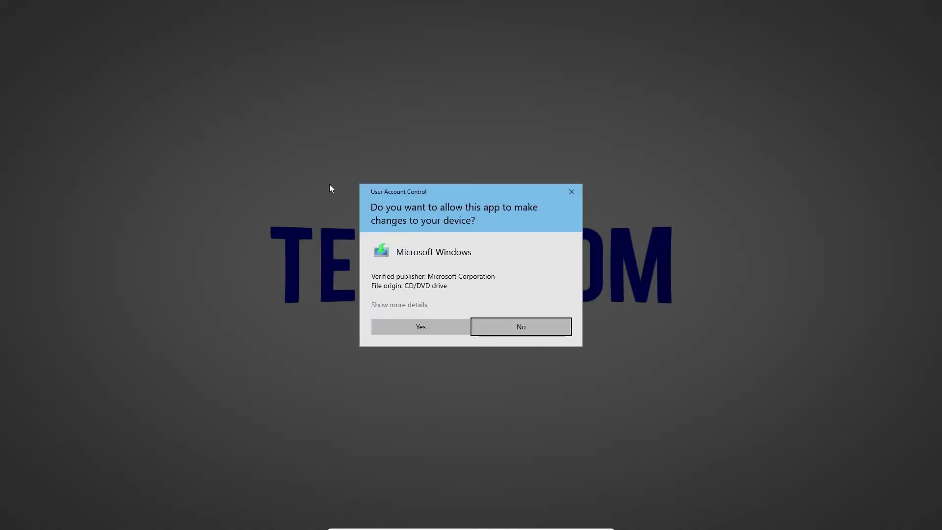
# - Approve UAC, choose Not right now for updates, and untick the help-improve-installation option
pyautogui.click(425, 328)
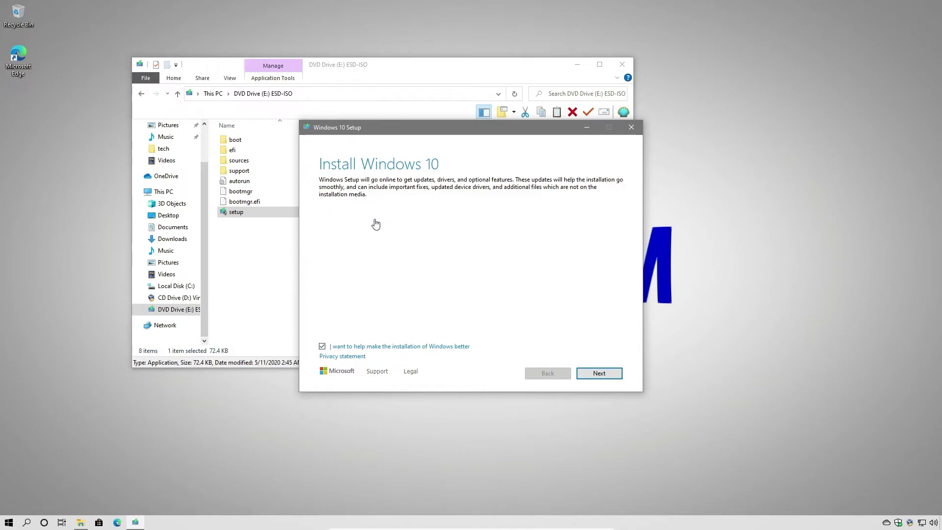
pyautogui.click(389, 222)
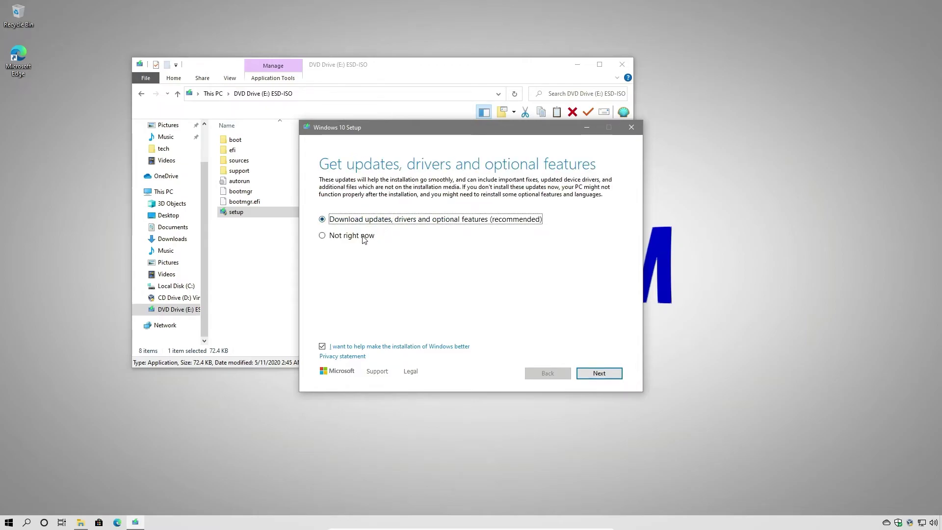
pyautogui.click(345, 239)
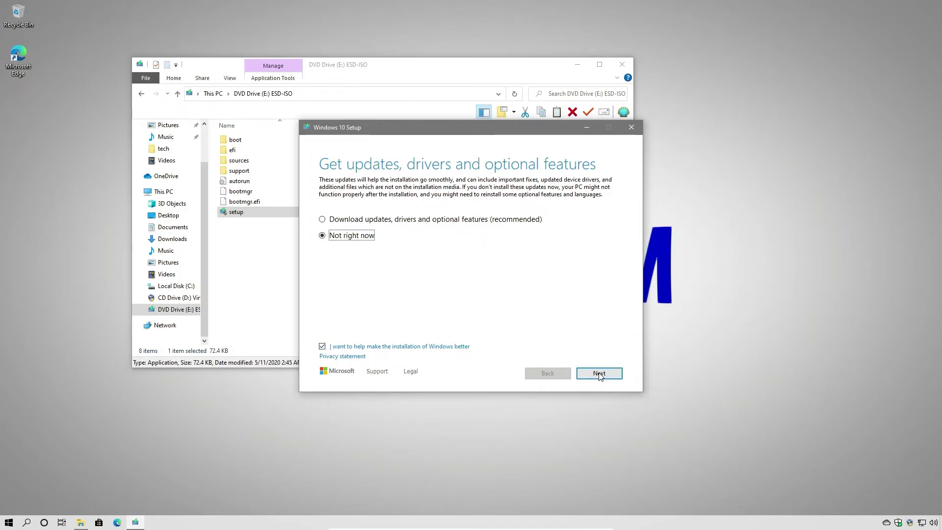
pyautogui.click(399, 347)
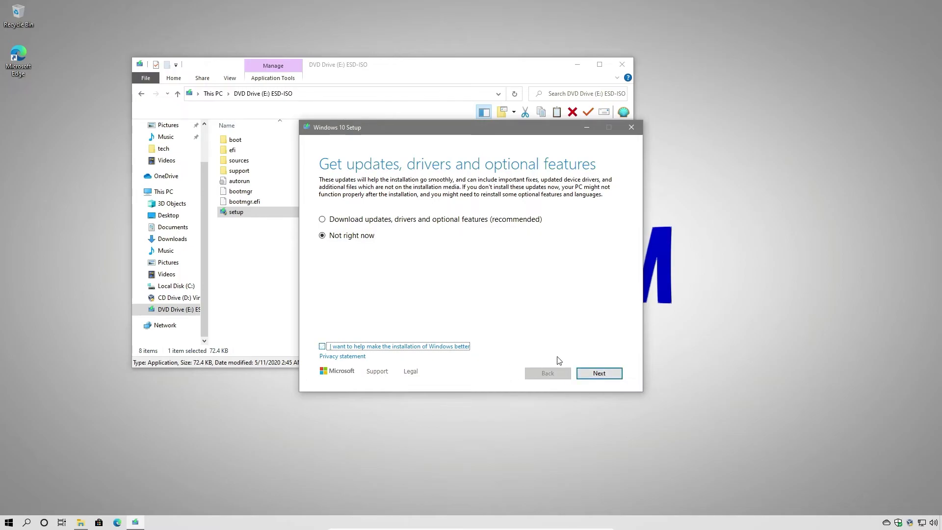
pyautogui.click(601, 375)
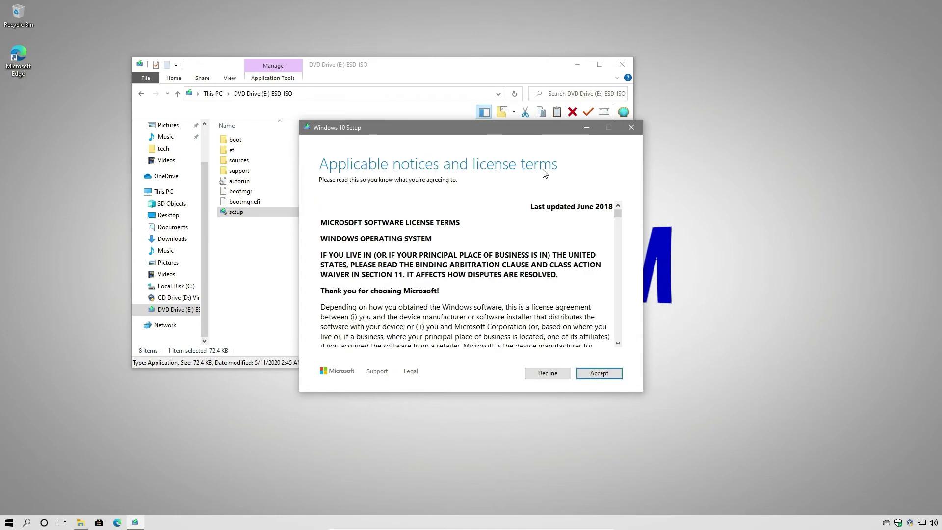
# - Accept the license terms and start installing Windows 10 Home, keeping personal files and apps
pyautogui.click(453, 203)
pyautogui.click(600, 374)
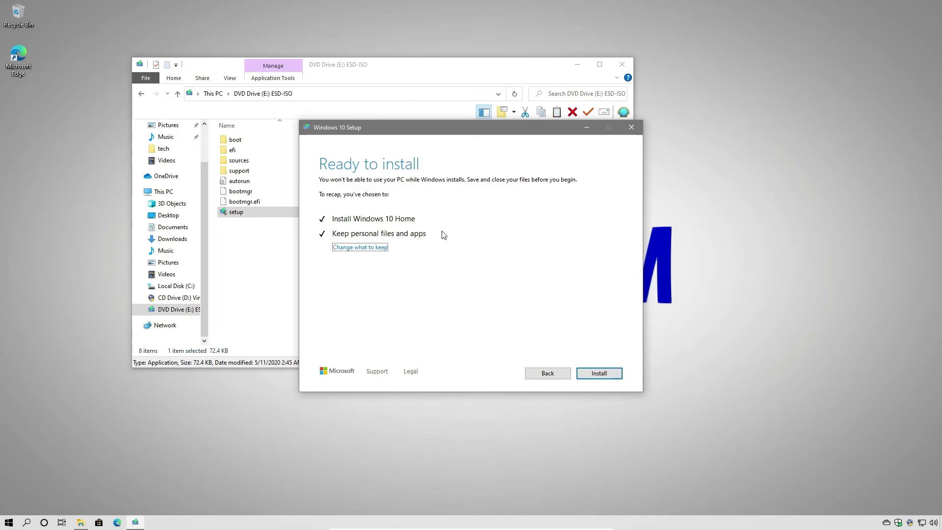
pyautogui.click(600, 374)
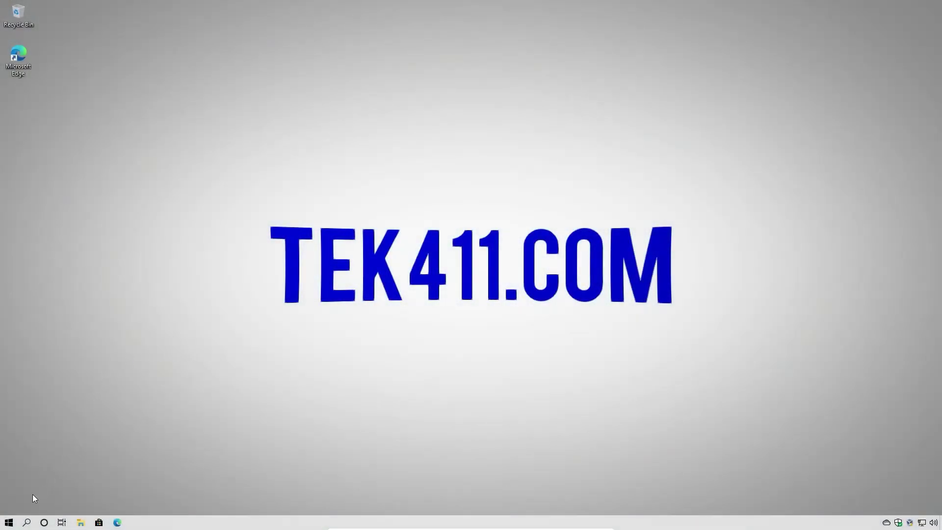
pyautogui.click(11, 524)
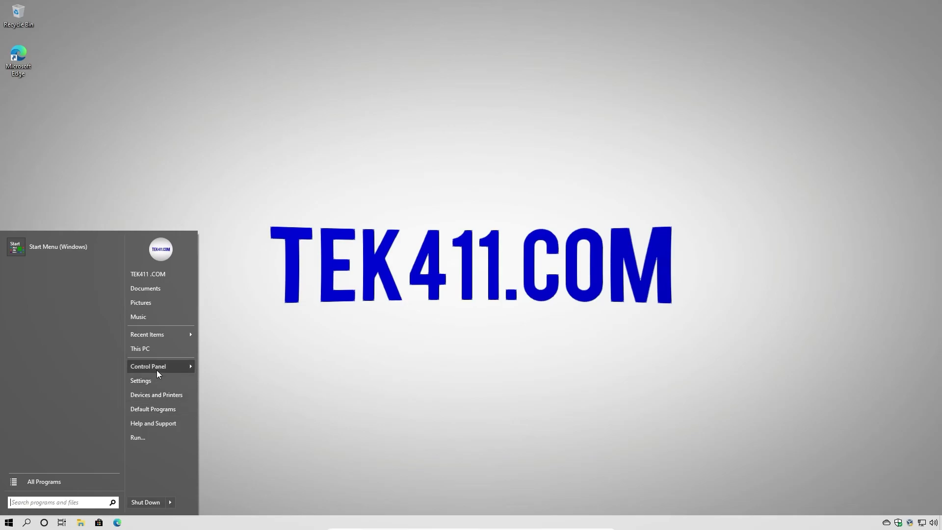
pyautogui.moveTo(157, 371)
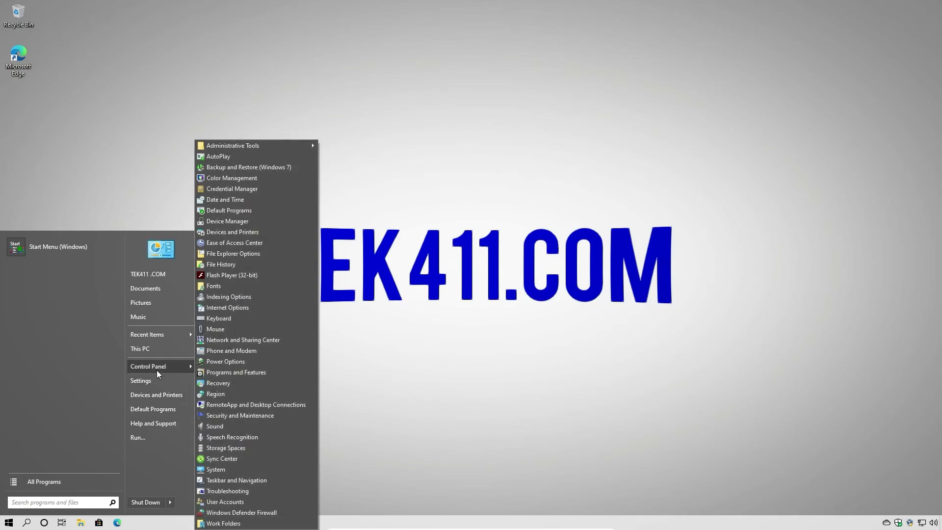
pyautogui.click(217, 470)
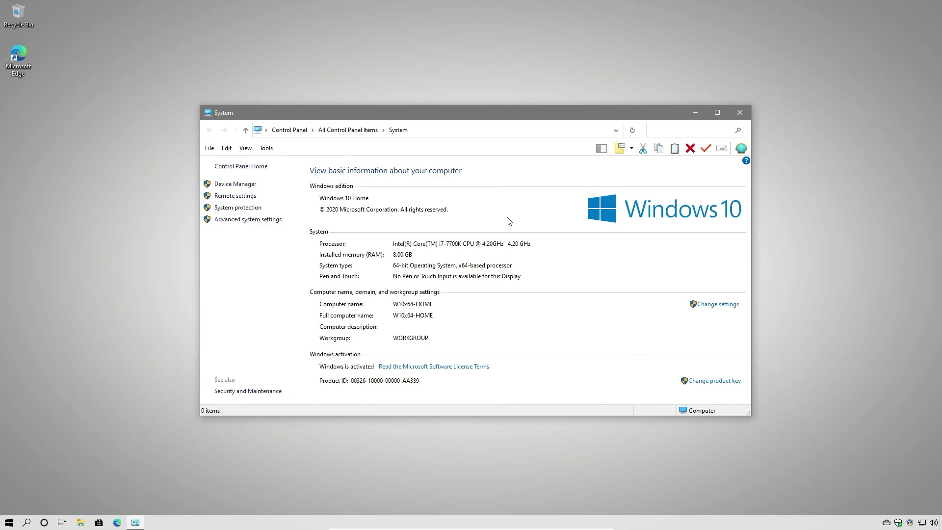
pyautogui.click(741, 114)
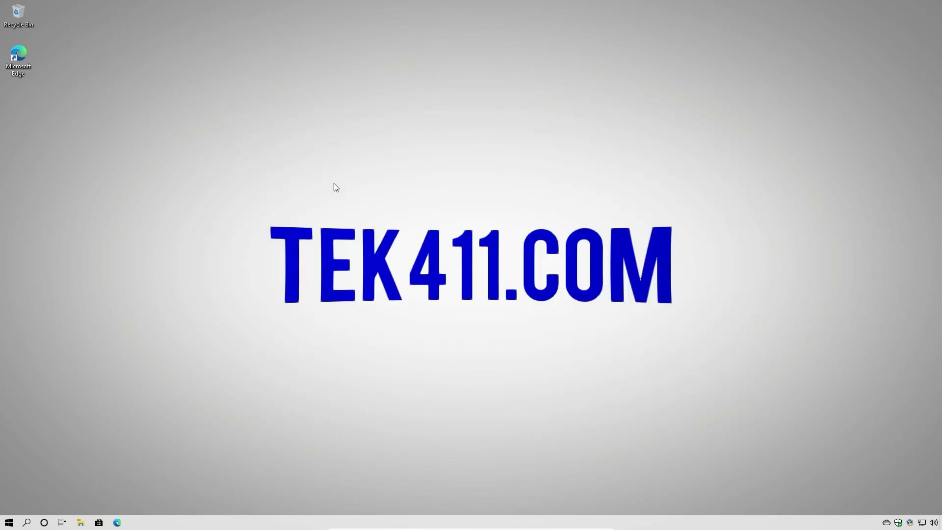